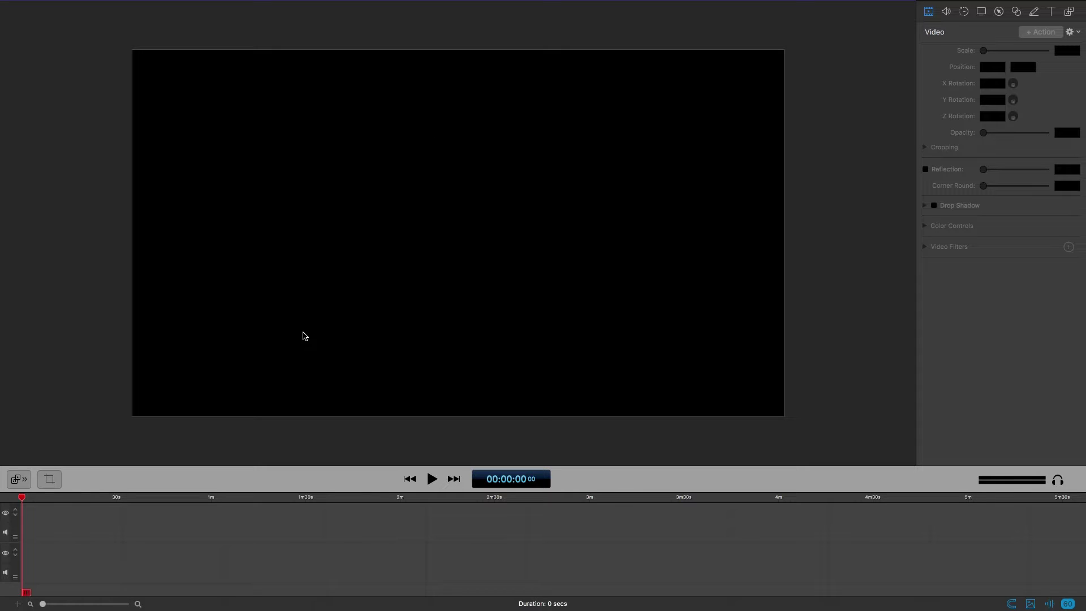
# - Exit full screen and move the Untitled document window toward the desktop's top-left corner
pyautogui.moveTo(90, 3)
pyautogui.click(30, 19)
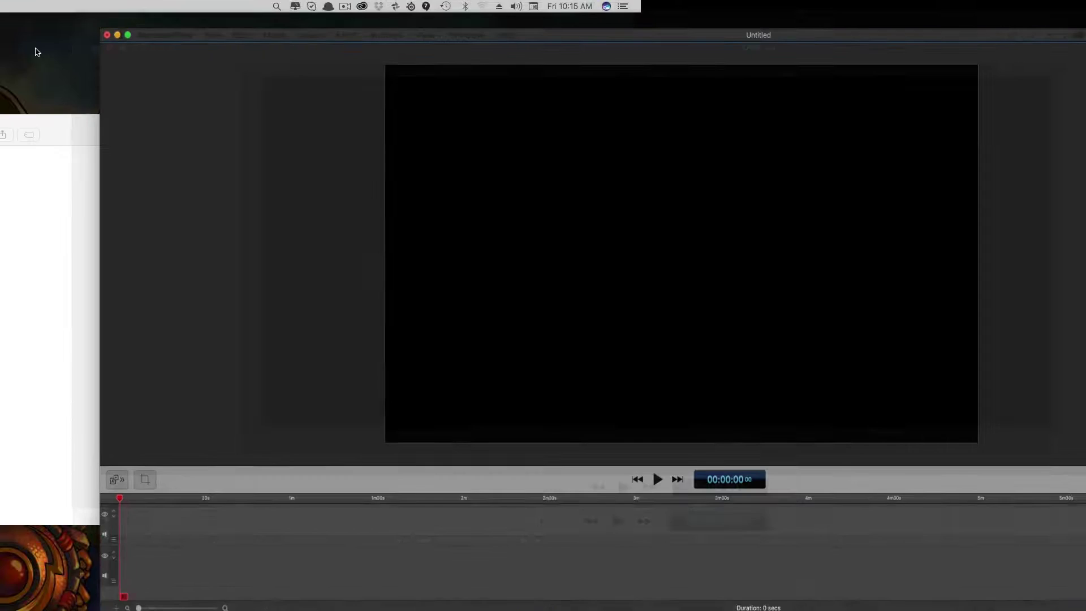
pyautogui.moveTo(246, 56); pyautogui.dragTo(98, 36)
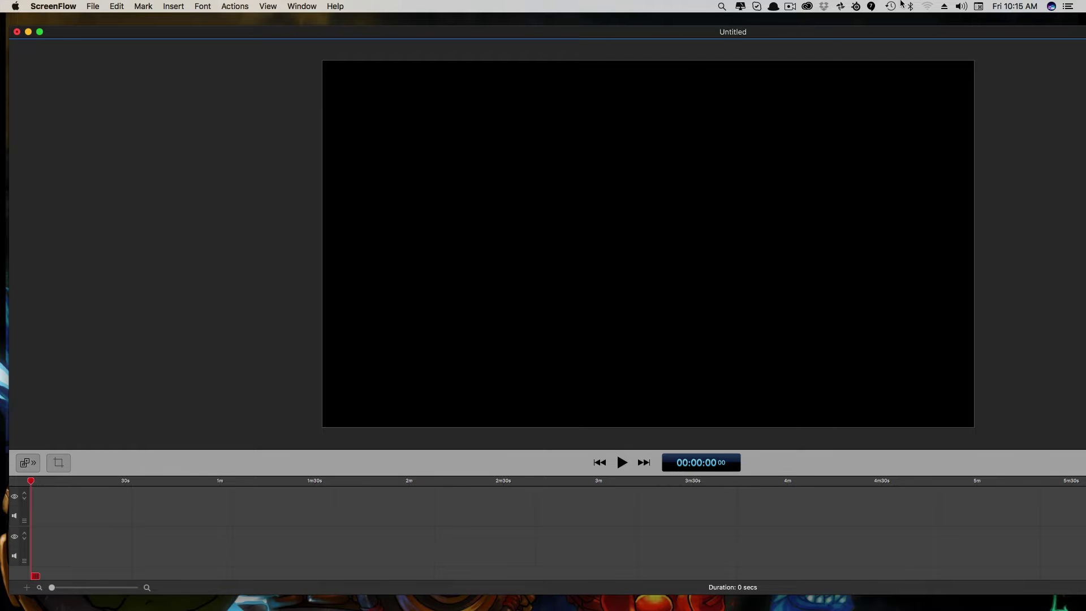
# - Check and dismiss the recording status menu, then nudge the window flush beneath the menu bar
pyautogui.click(790, 8)
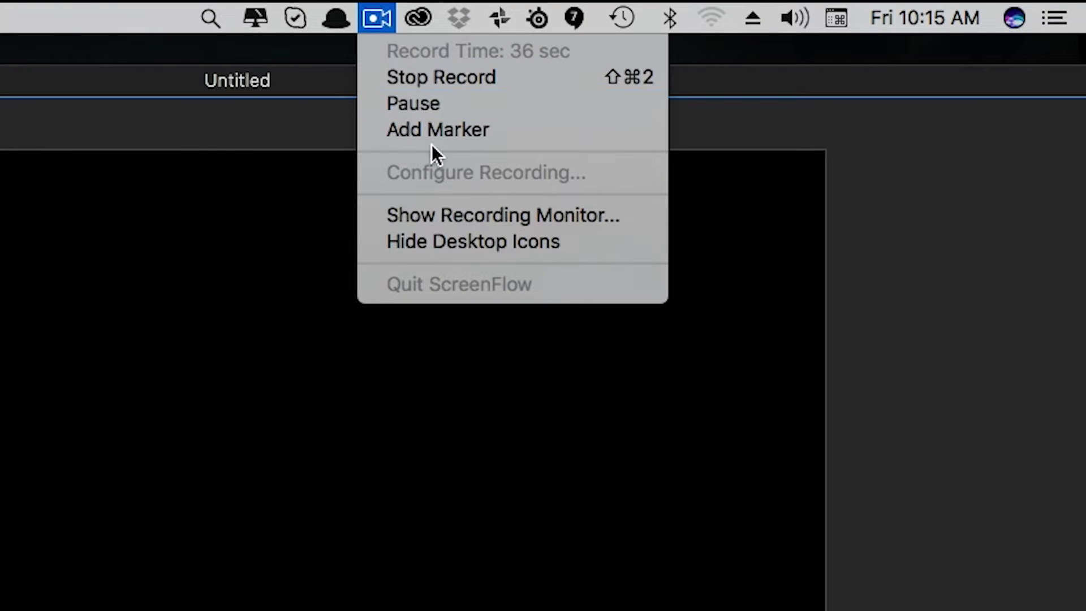
pyautogui.press('Escape')
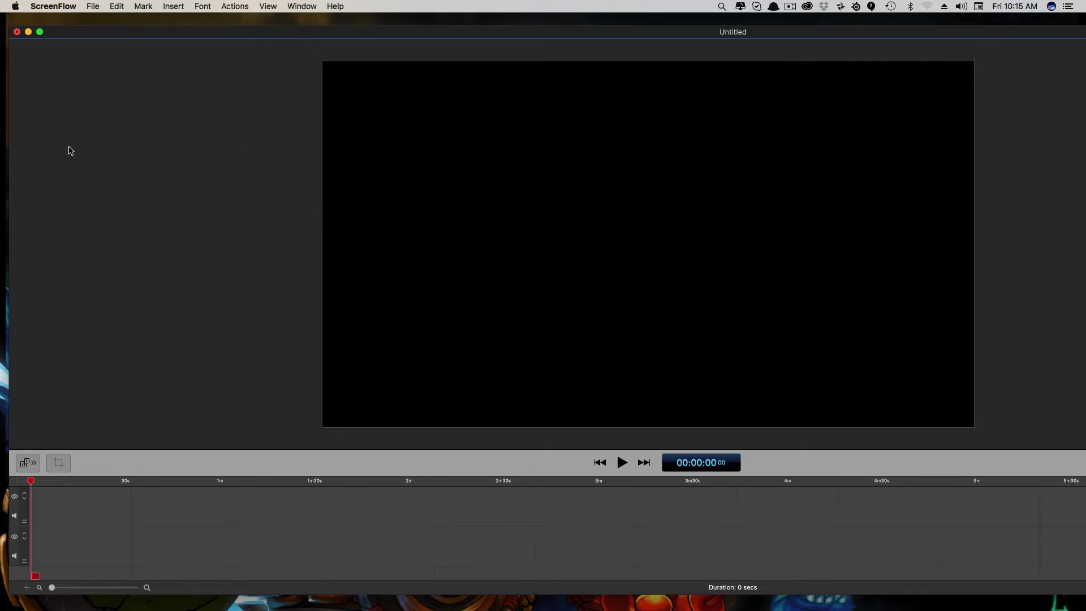
pyautogui.moveTo(106, 36); pyautogui.dragTo(100, 33)
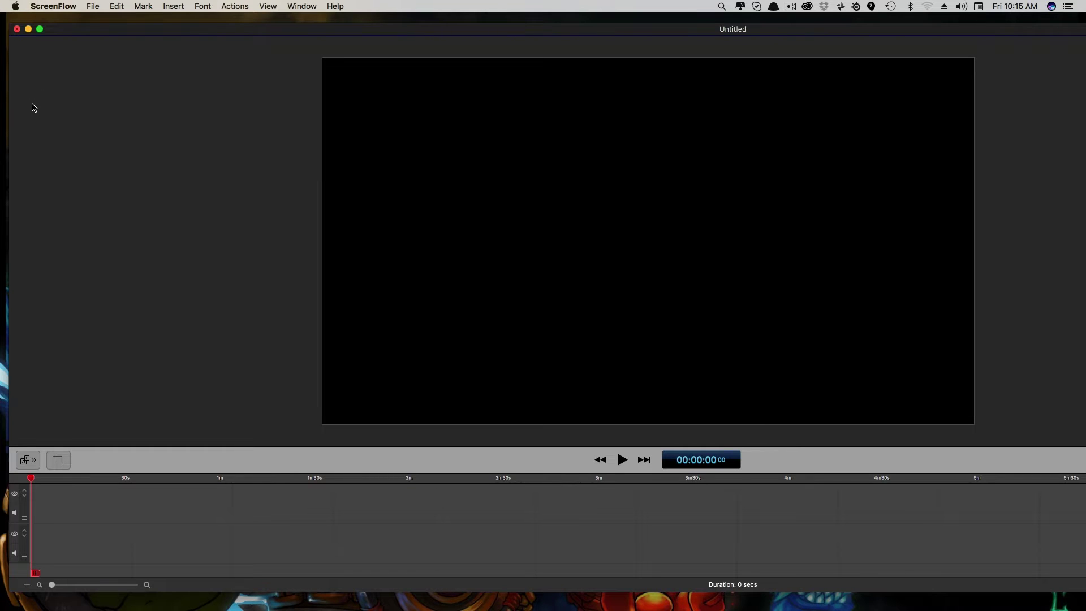
# - Start a new document, browse its welcome and recent pages, and set New Recording to the S271HL display
pyautogui.click(93, 7)
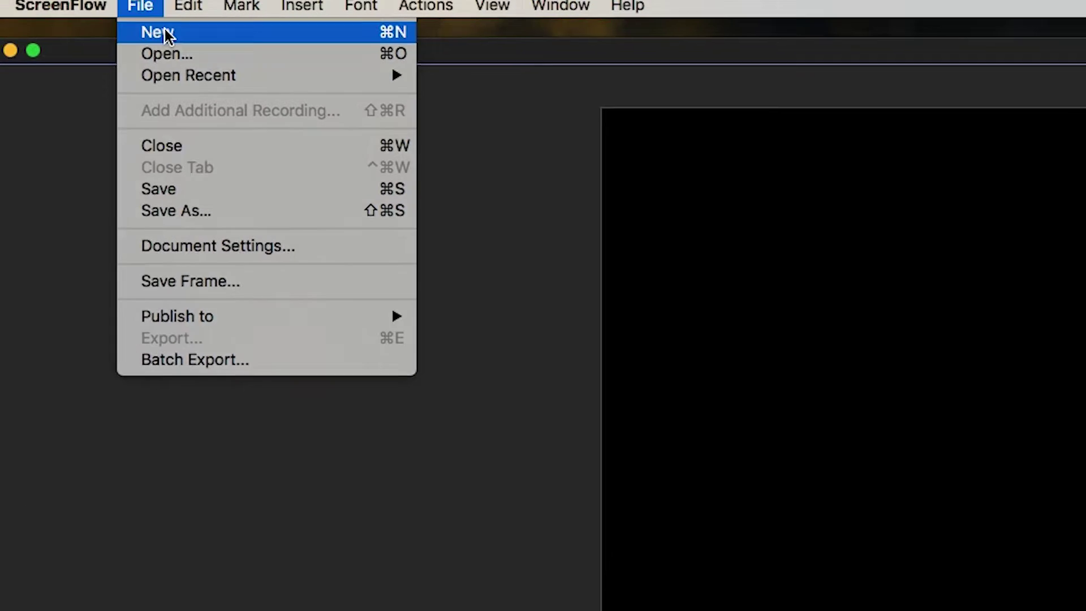
pyautogui.click(164, 33)
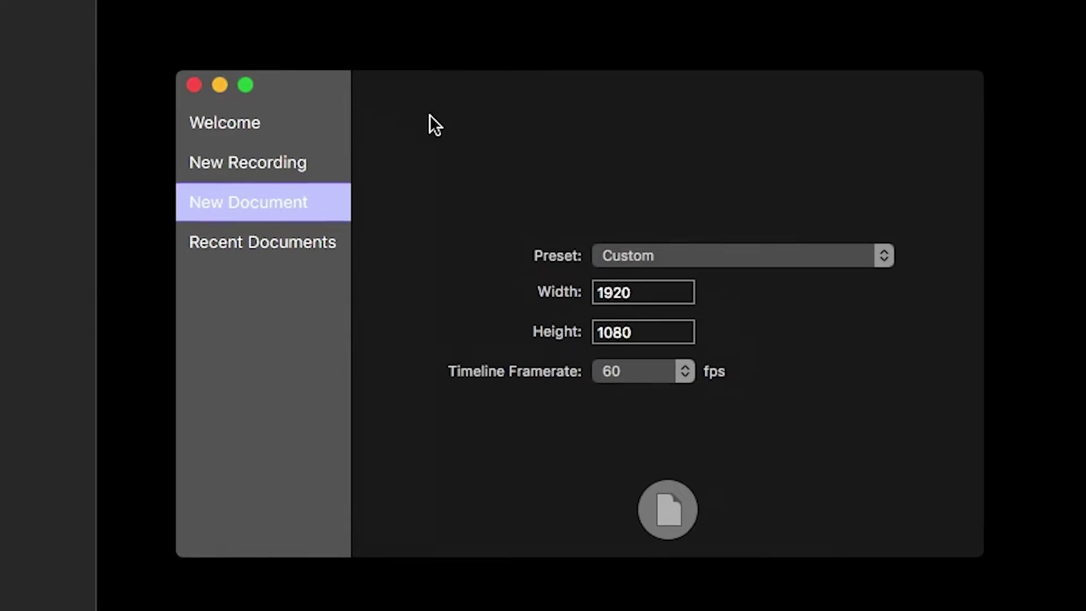
pyautogui.click(252, 135)
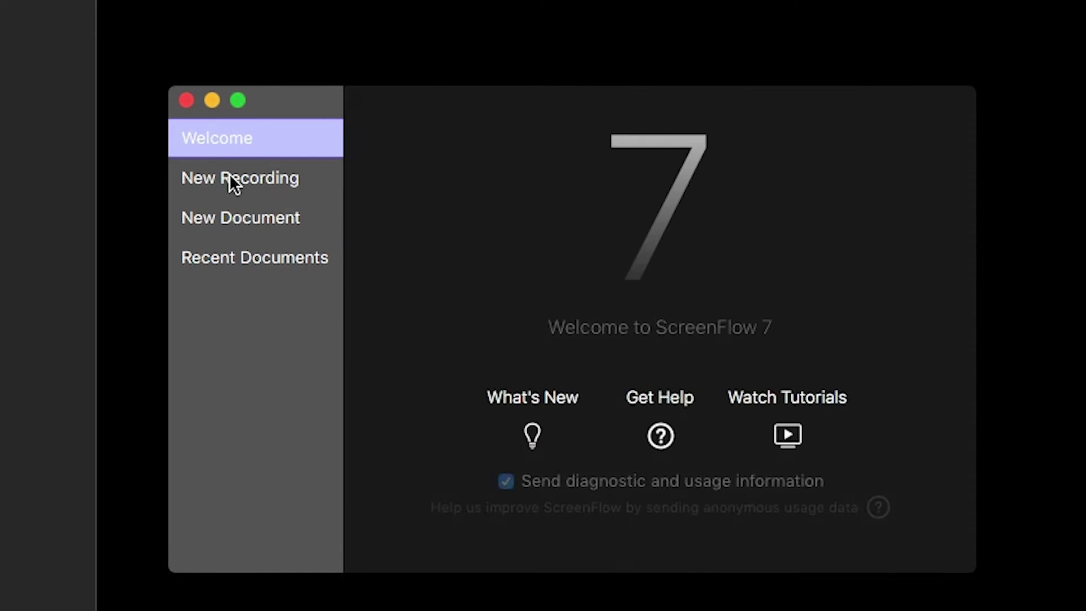
pyautogui.click(258, 177)
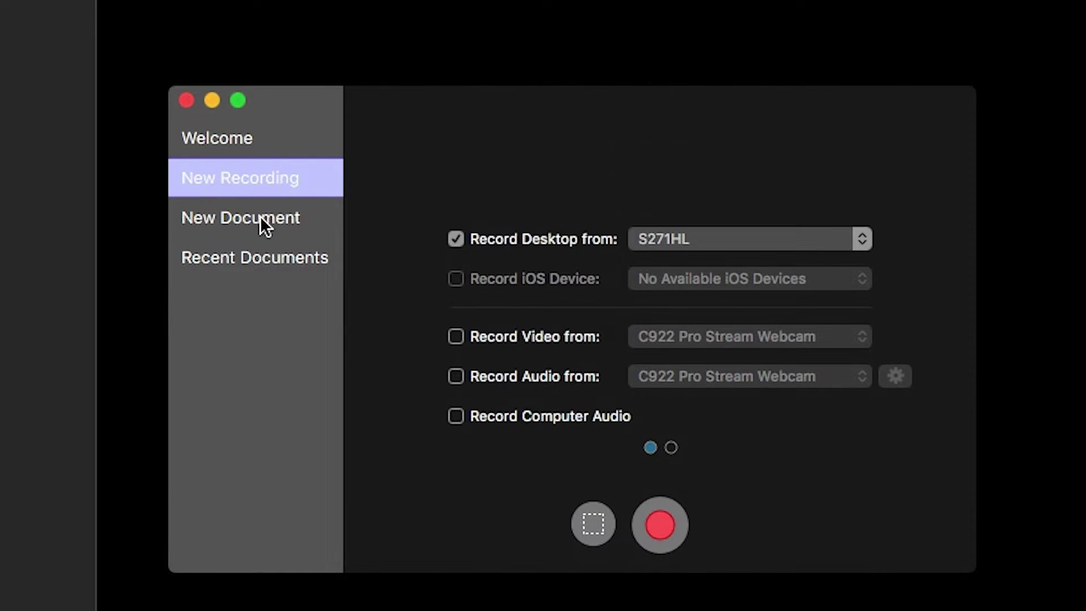
pyautogui.click(235, 254)
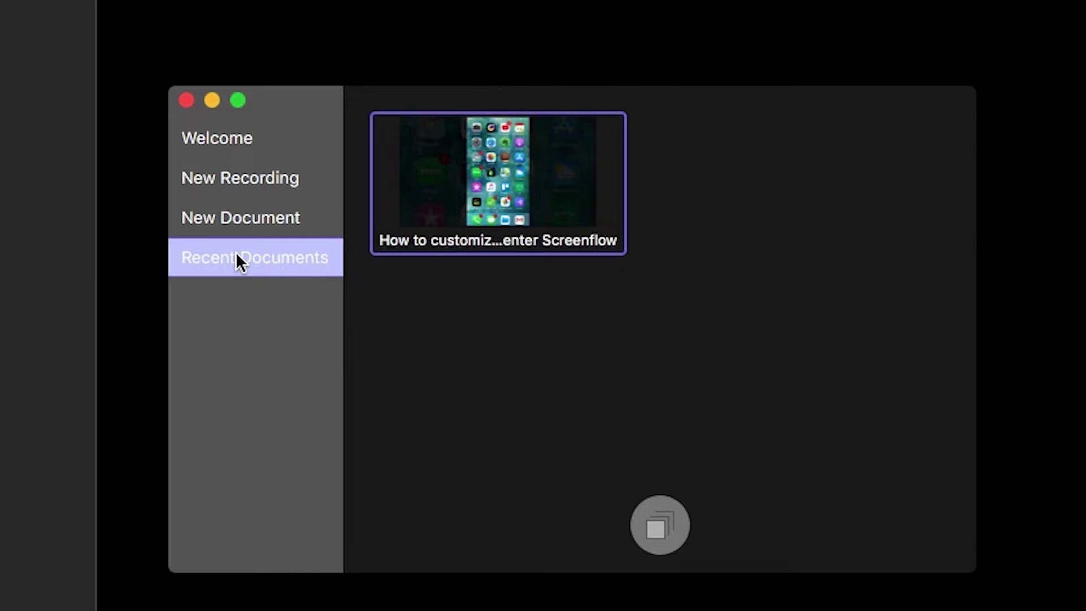
pyautogui.click(237, 182)
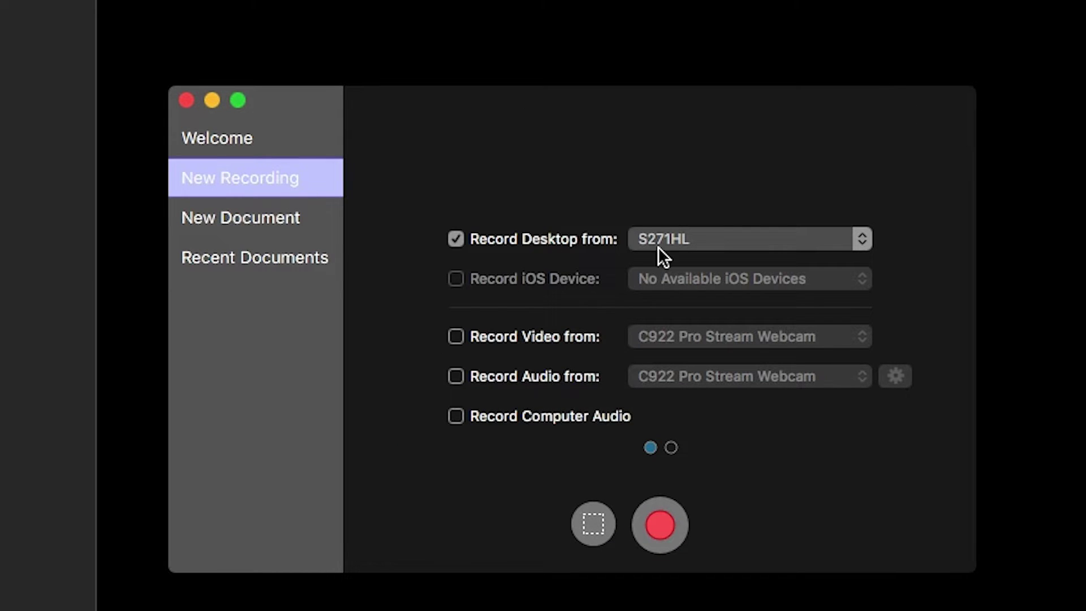
pyautogui.click(680, 237)
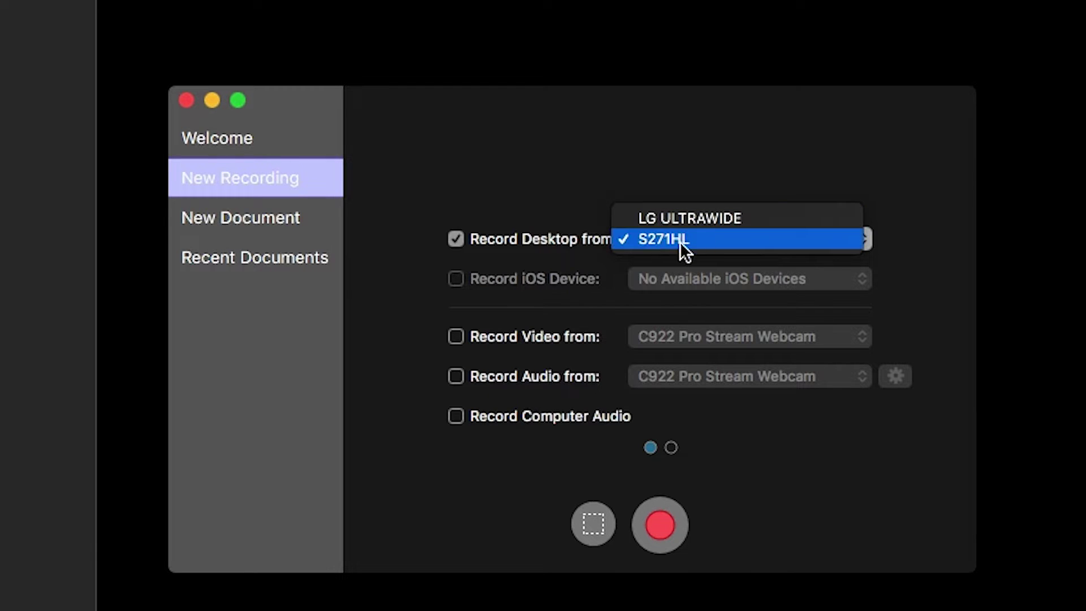
pyautogui.click(682, 240)
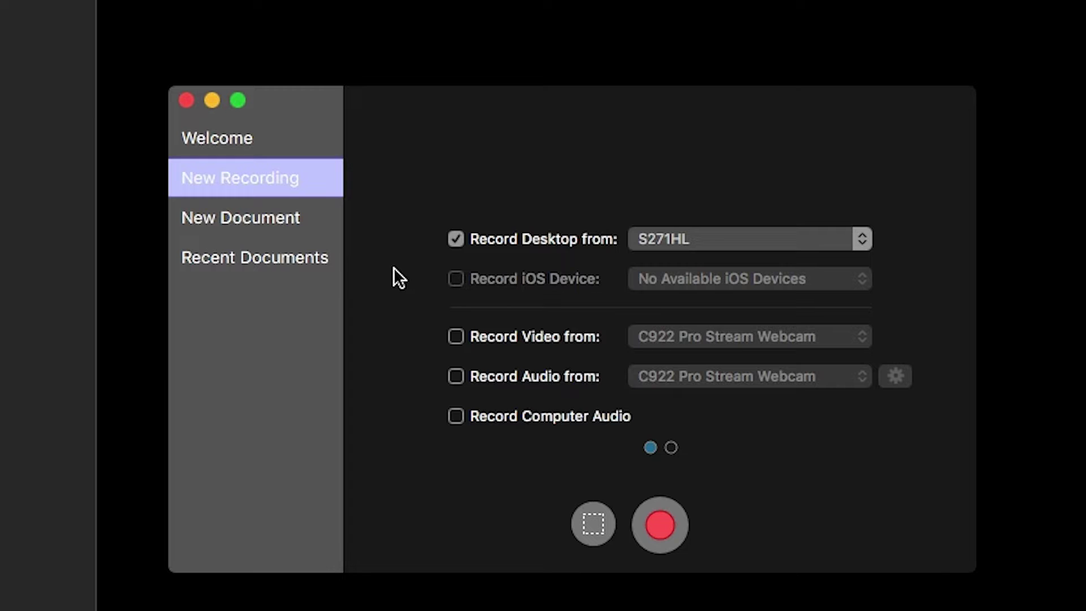
pyautogui.click(492, 334)
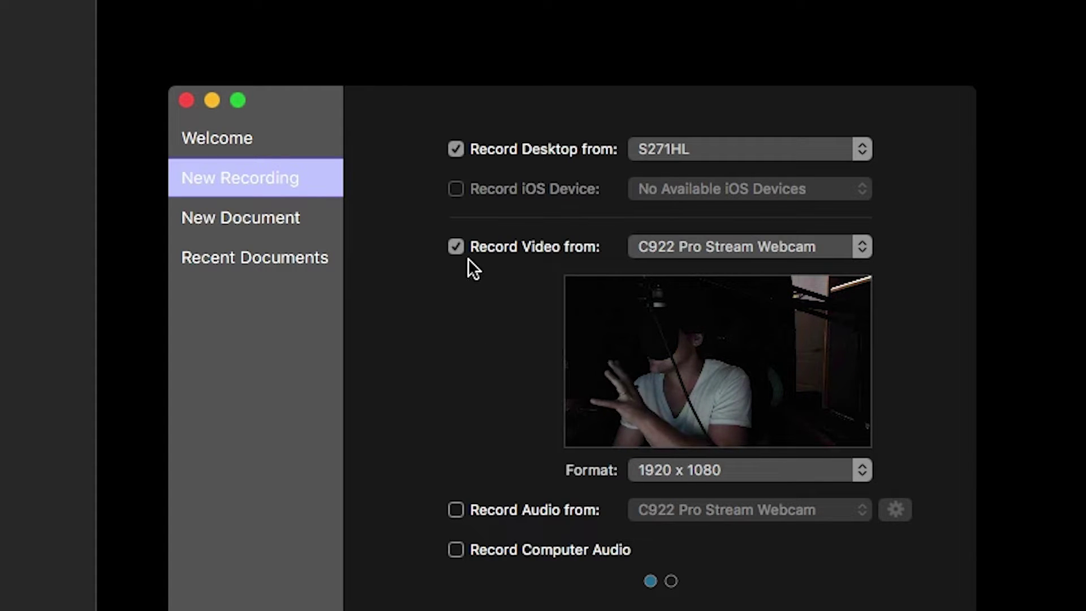
pyautogui.click(456, 246)
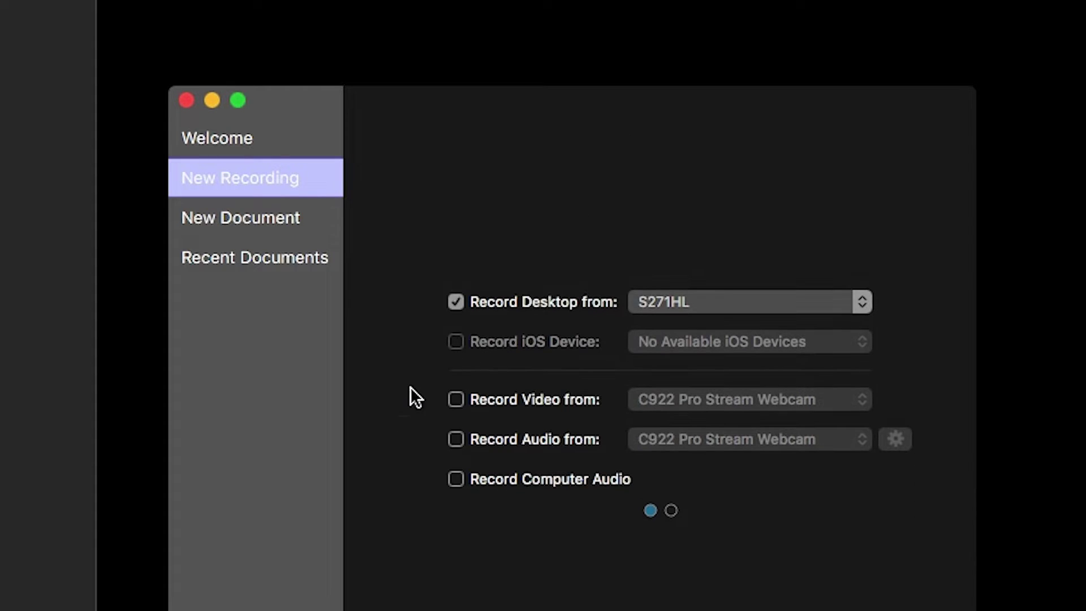
pyautogui.click(456, 439)
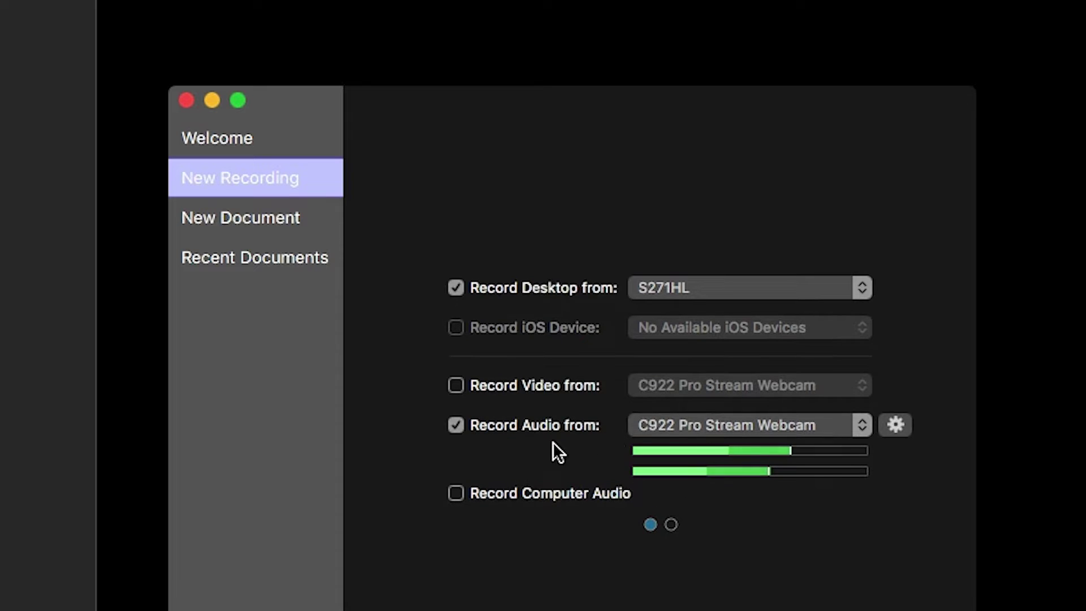
pyautogui.click(669, 428)
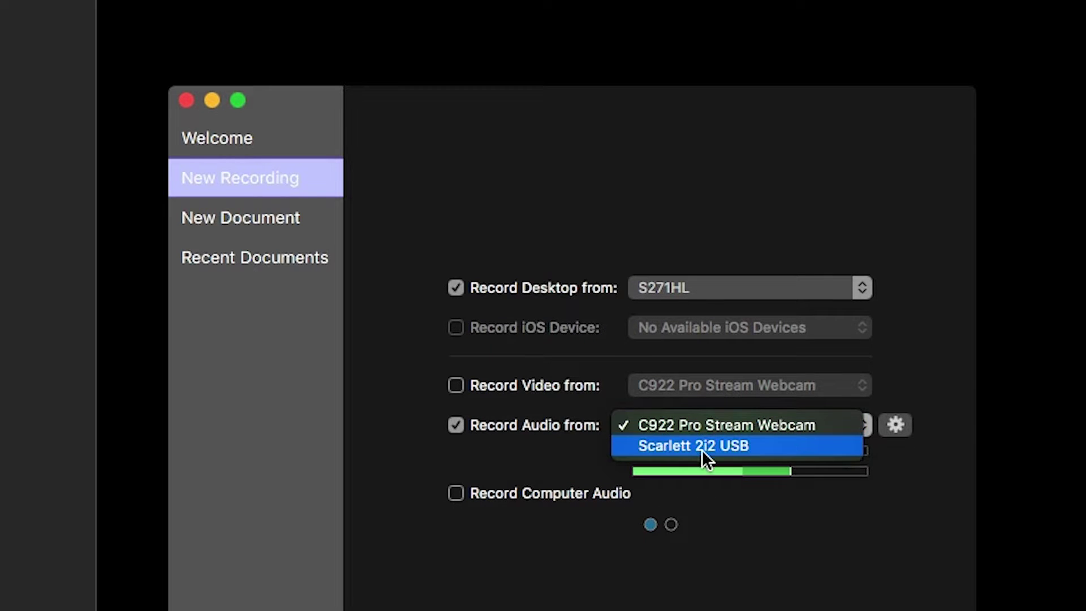
pyautogui.click(455, 423)
pyautogui.click(456, 425)
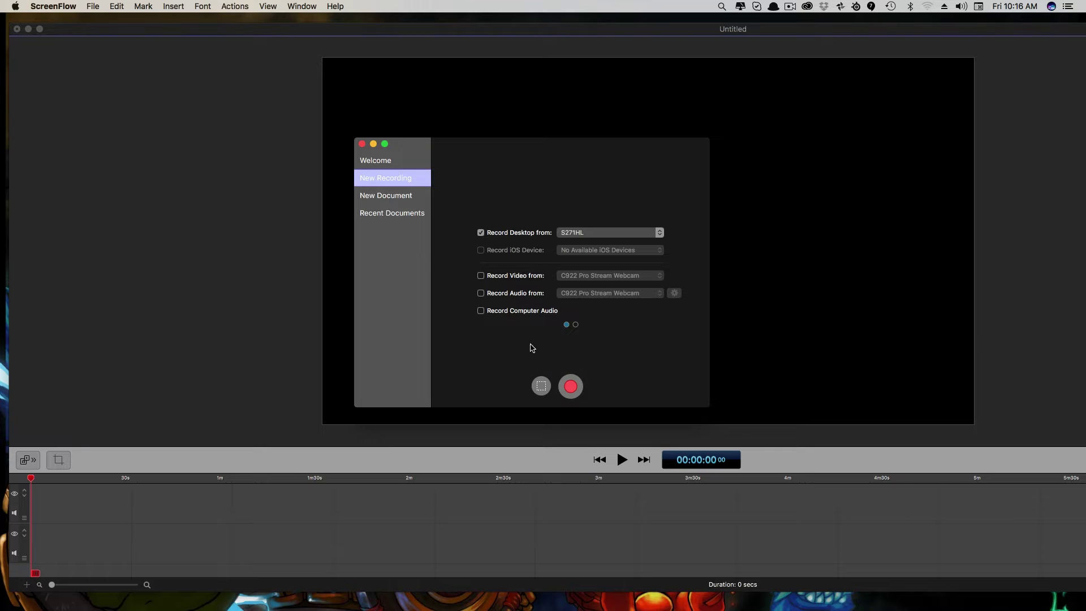
# - Close the New Recording window and show the empty Media Library panel
pyautogui.click(361, 144)
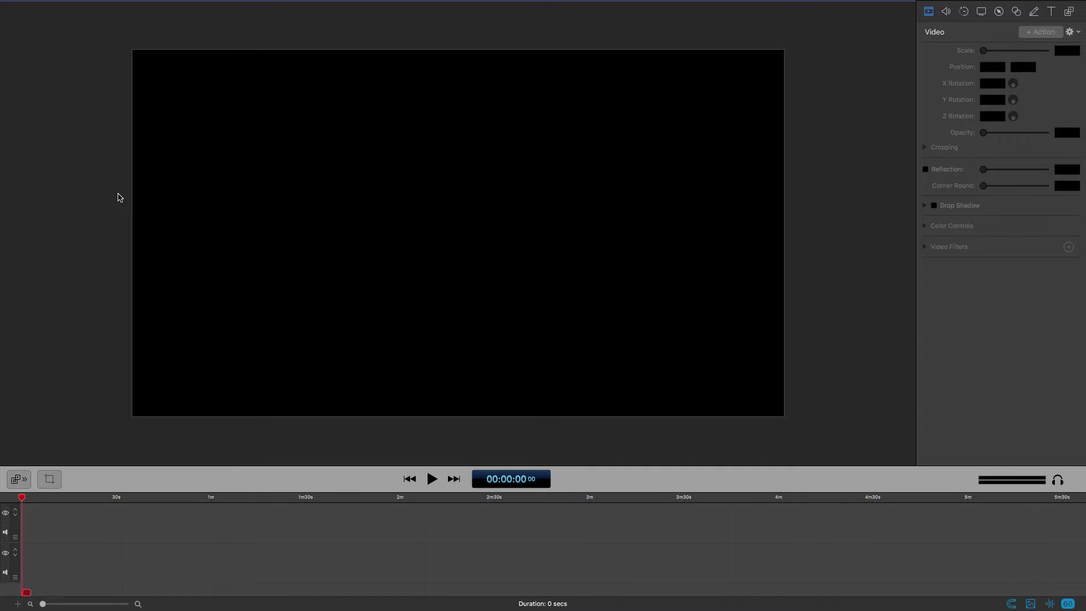
pyautogui.click(1068, 11)
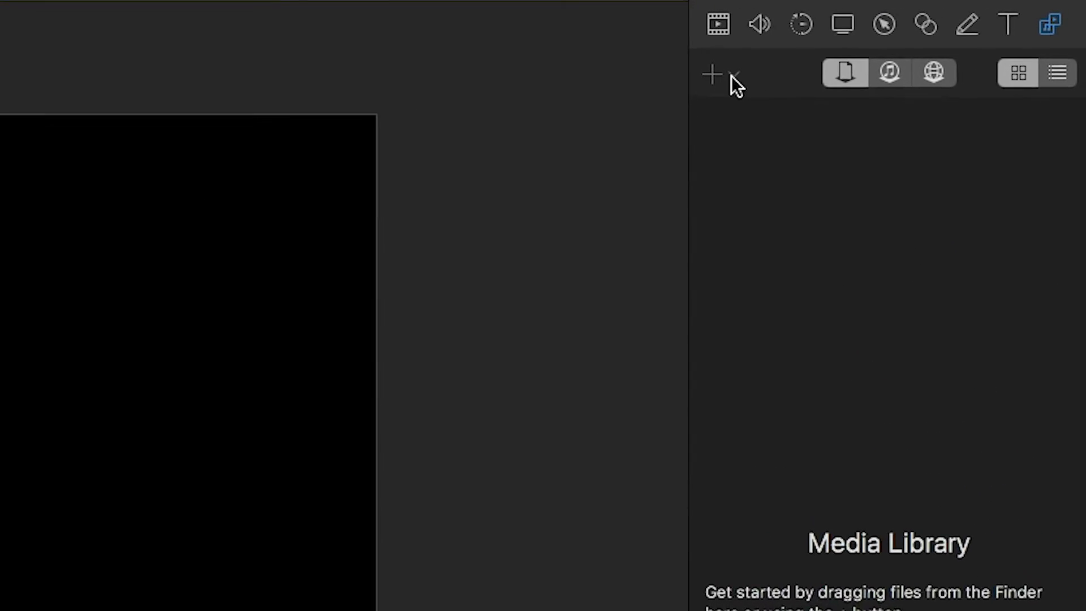
# - Import 'How To Grow A Stagnant YouTube Channel.mp4' from Screenflow Video into the Media Library
pyautogui.click(733, 76)
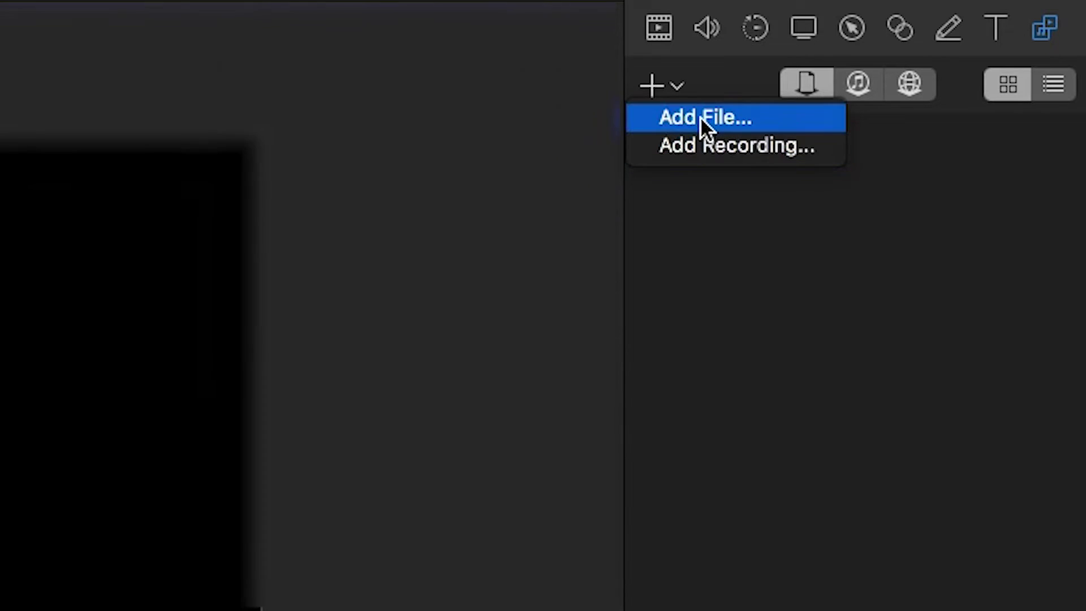
pyautogui.click(702, 116)
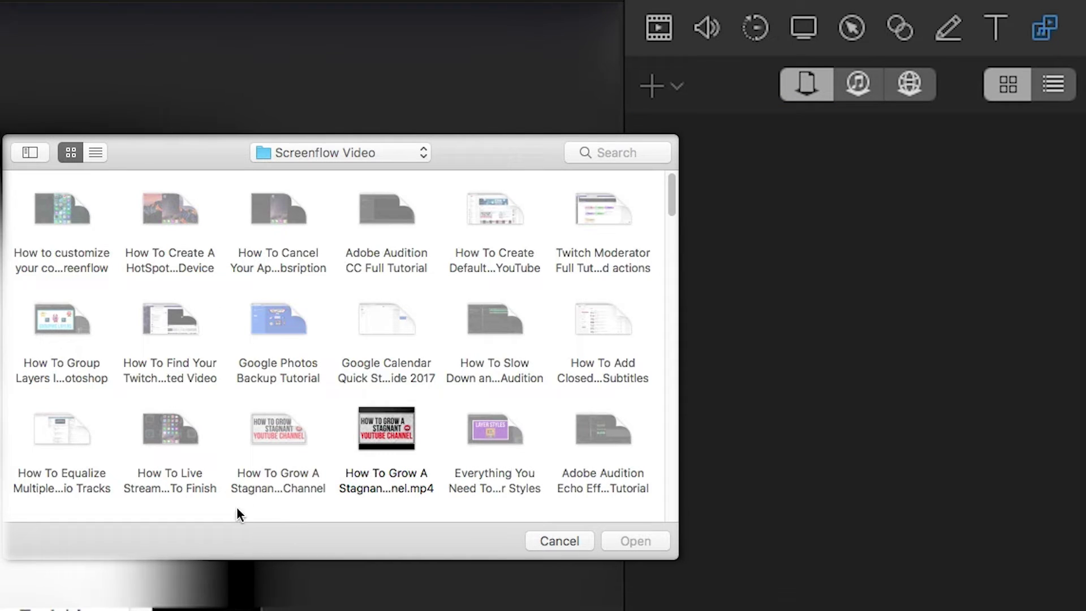
pyautogui.click(385, 485)
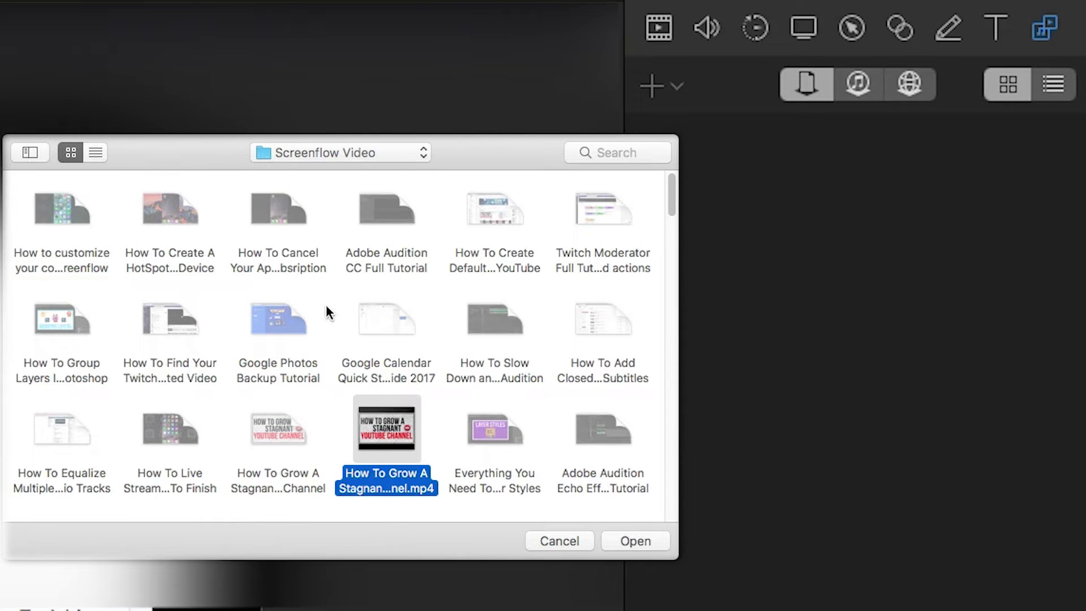
pyautogui.click(622, 540)
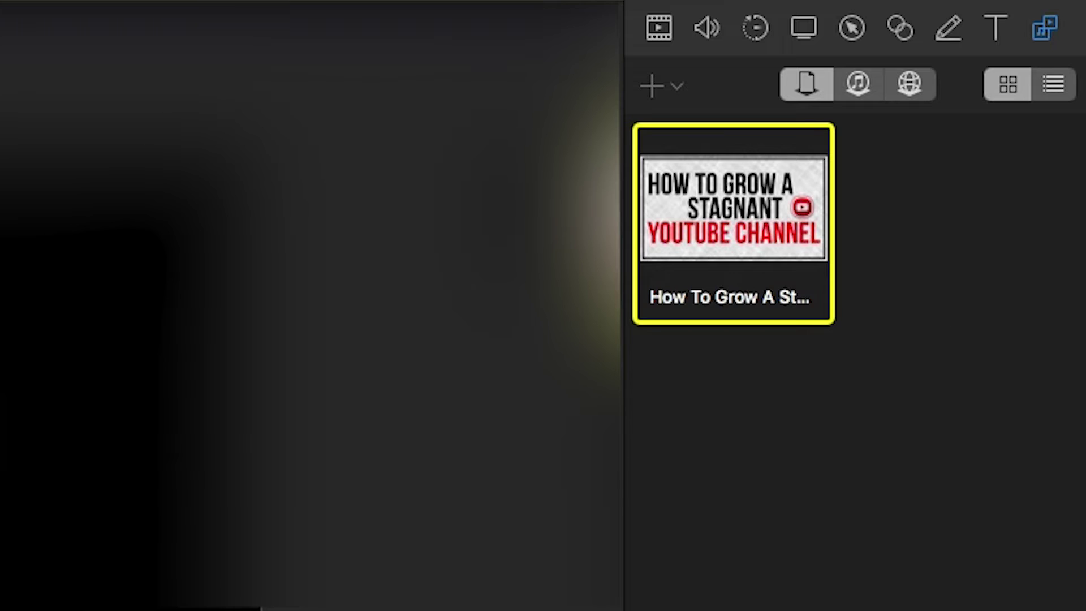
# - Import the facebook logo and Mobile-Smartphone icon PNGs from TechnologyGuru > Icons
pyautogui.click(668, 83)
pyautogui.click(693, 118)
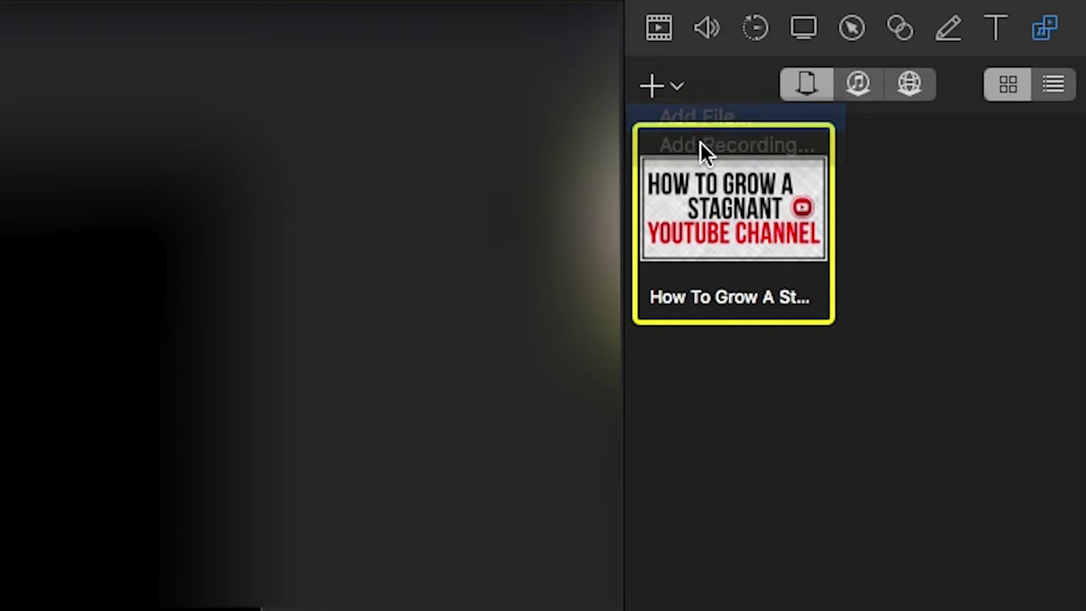
pyautogui.click(334, 162)
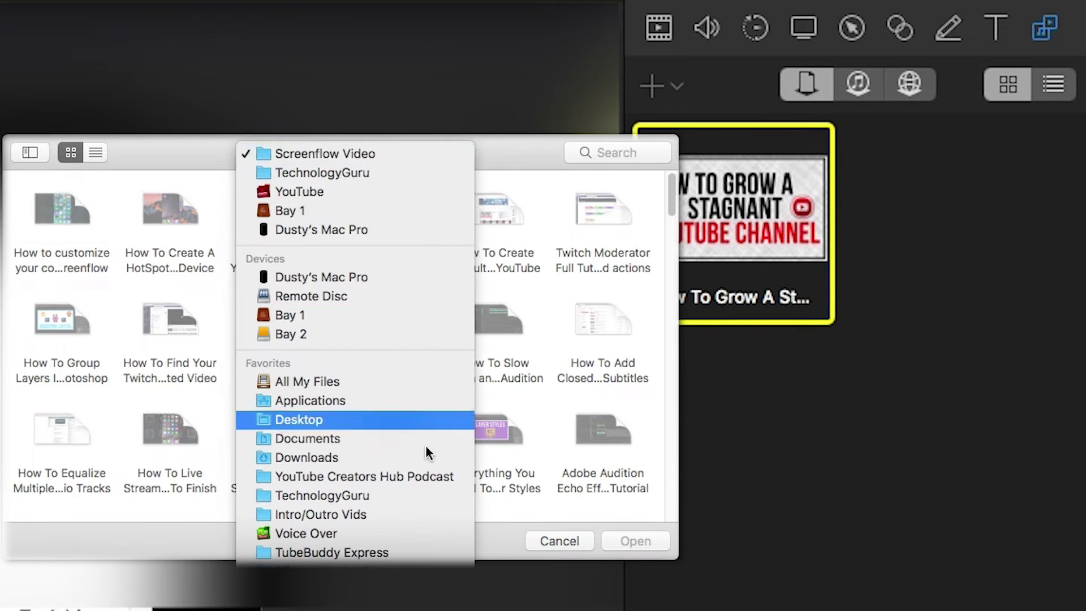
pyautogui.click(376, 497)
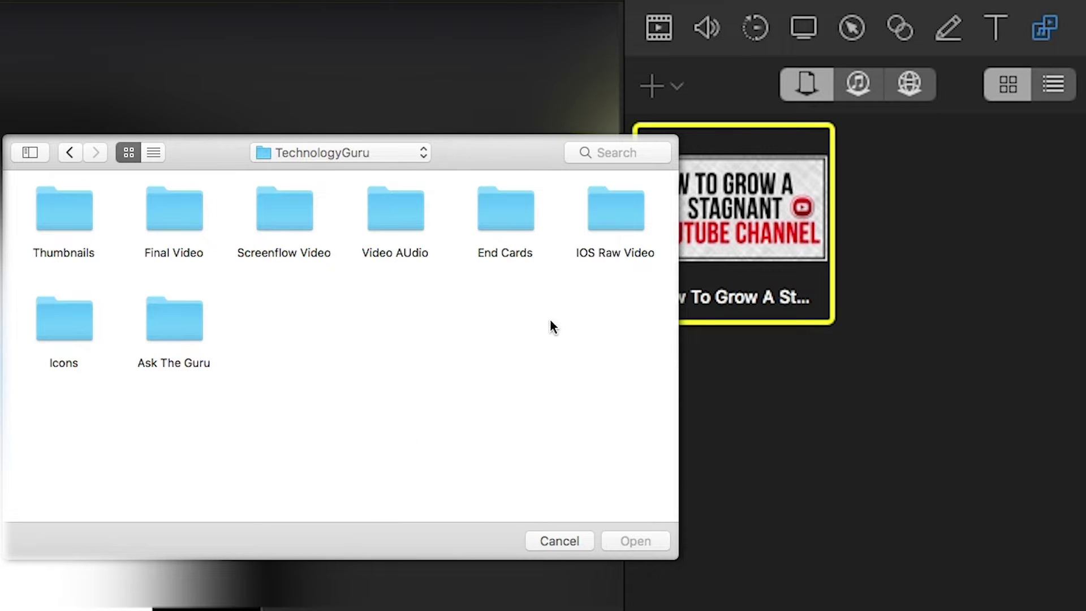
pyautogui.click(54, 325)
pyautogui.doubleClick(52, 321)
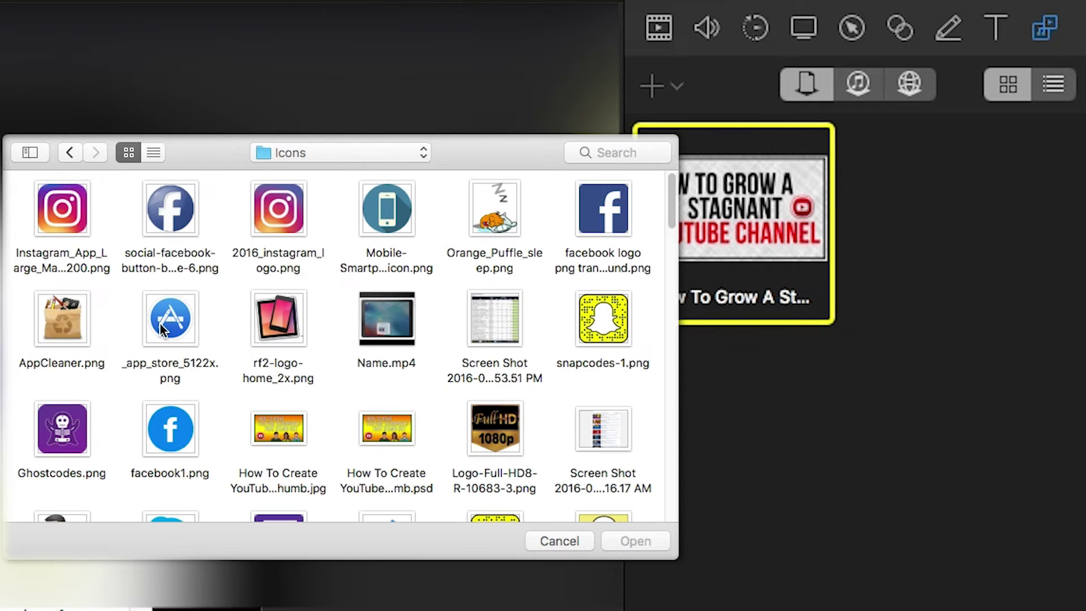
pyautogui.click(599, 260)
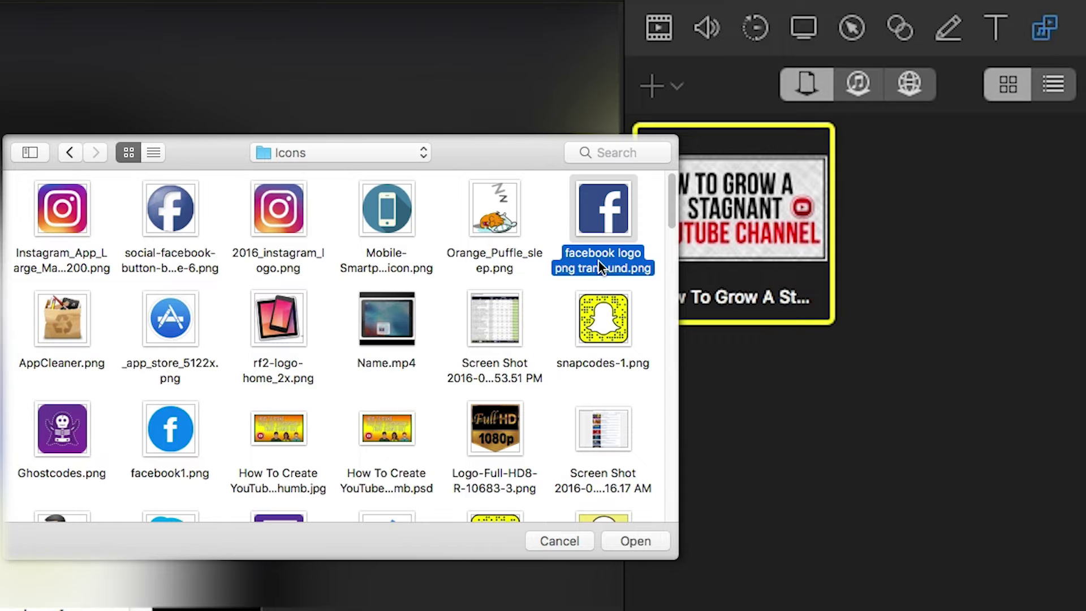
pyautogui.keyDown('super'); pyautogui.click(397, 271); pyautogui.keyUp('super')
pyautogui.press('Return')
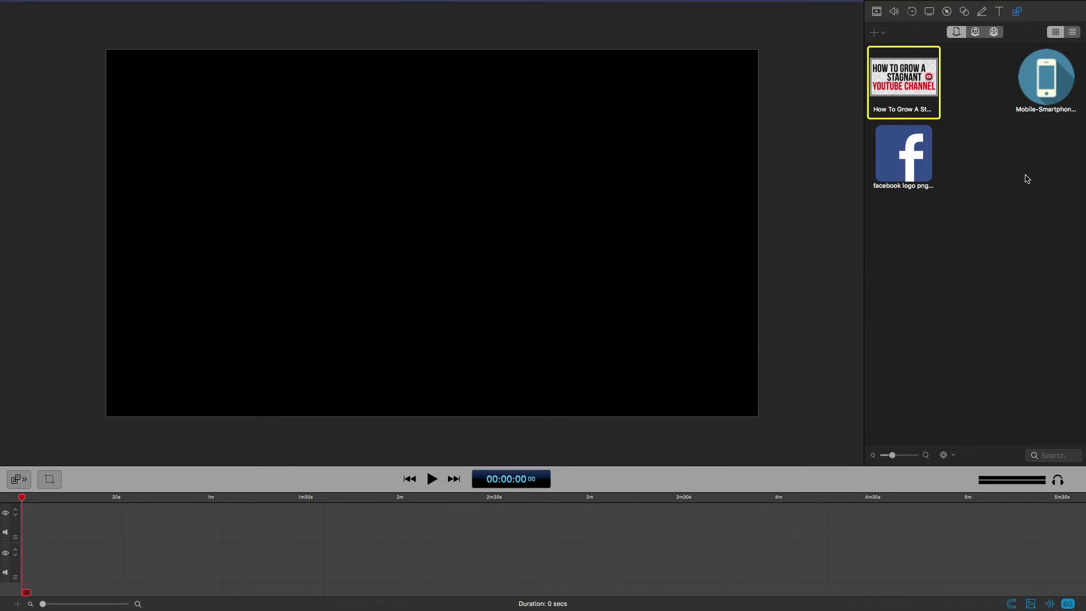
# - Narrow the Media Library panel, enlarge its thumbnails, and select the YouTube channel video
pyautogui.moveTo(863, 235); pyautogui.dragTo(899, 231)
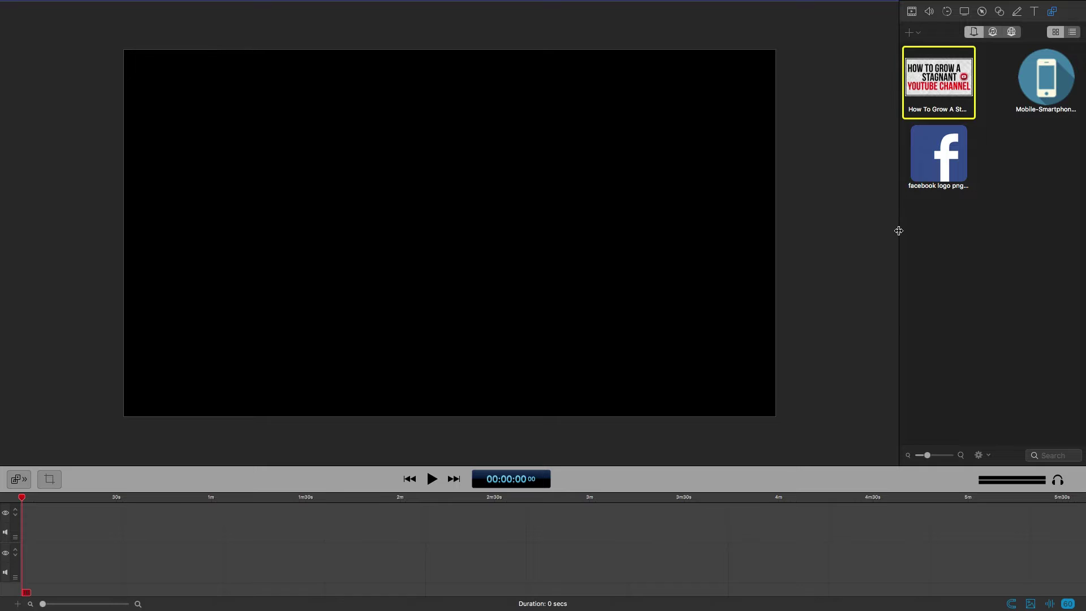
pyautogui.moveTo(927, 456)
pyautogui.mouseDown()
pyautogui.moveTo(939, 458)
pyautogui.moveTo(929, 456)
pyautogui.mouseUp()
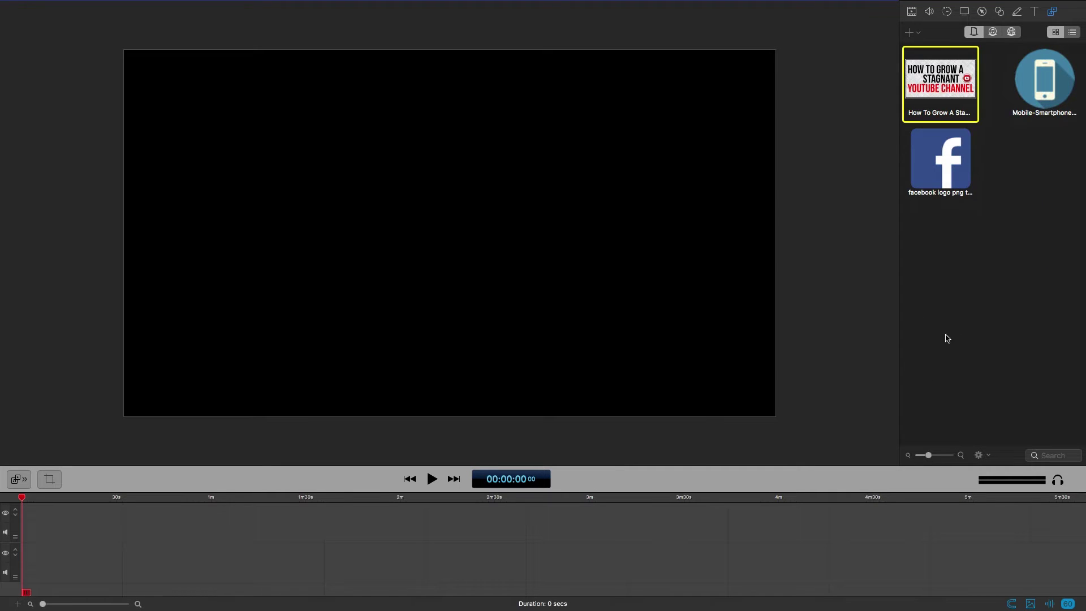
pyautogui.click(946, 300)
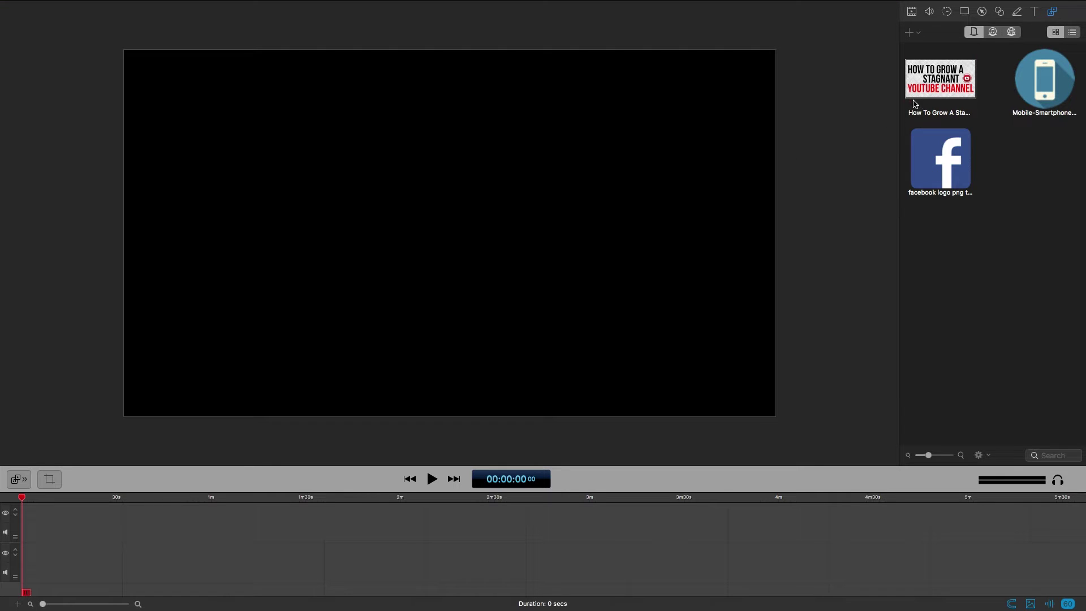
pyautogui.moveTo(914, 105)
pyautogui.click(937, 77)
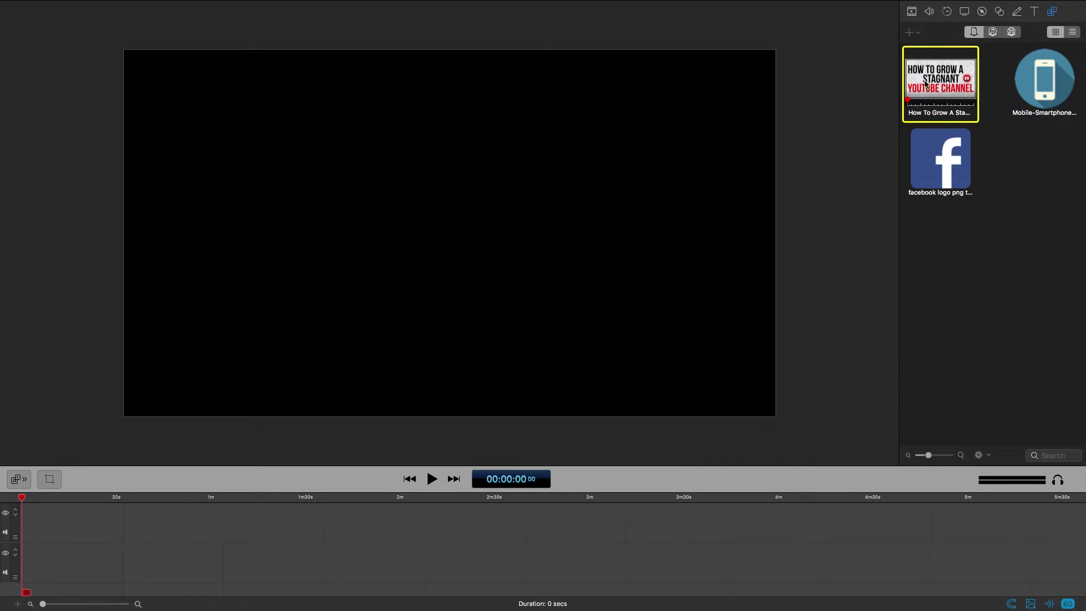
# - Place the YouTube channel video on the timeline, enlarge the preview, and zoom the timeline in
pyautogui.moveTo(917, 78); pyautogui.dragTo(124, 386)
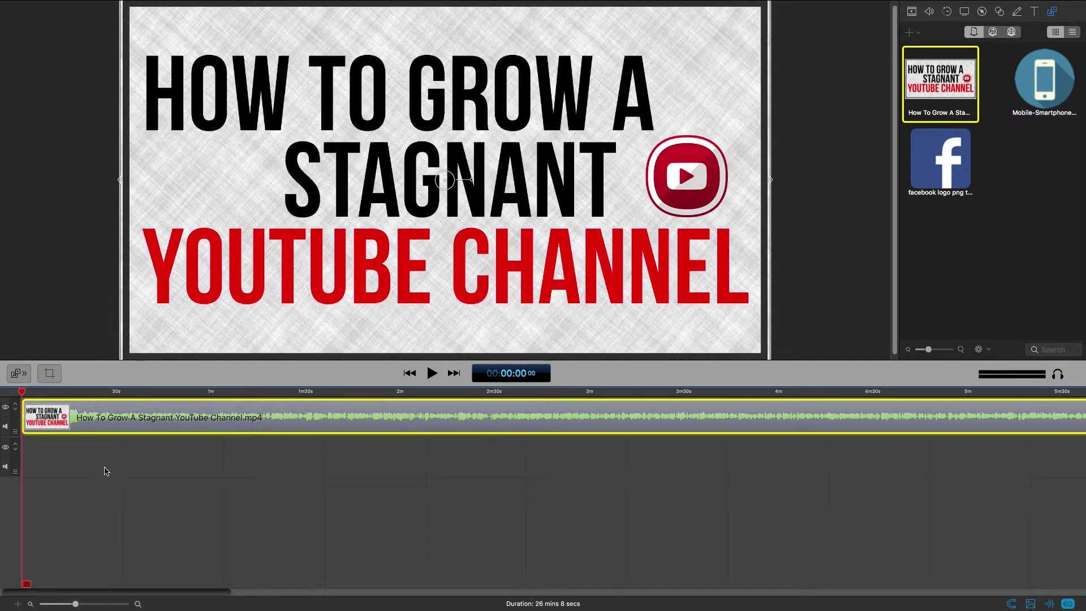
pyautogui.moveTo(128, 385); pyautogui.dragTo(127, 422)
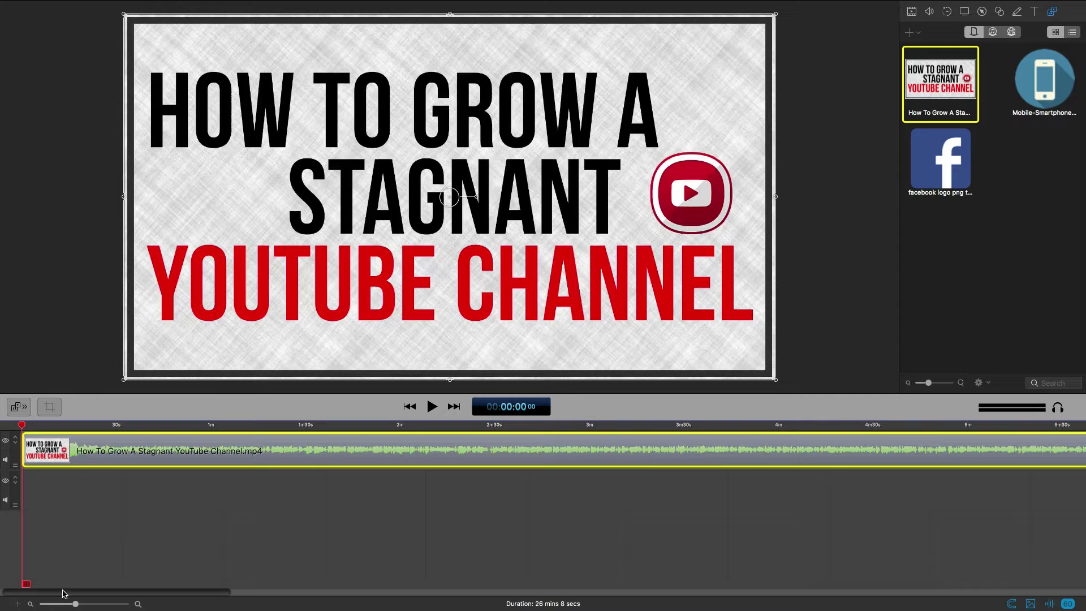
pyautogui.moveTo(76, 604)
pyautogui.mouseDown()
pyautogui.moveTo(89, 604)
pyautogui.moveTo(54, 604)
pyautogui.moveTo(86, 604)
pyautogui.mouseUp()
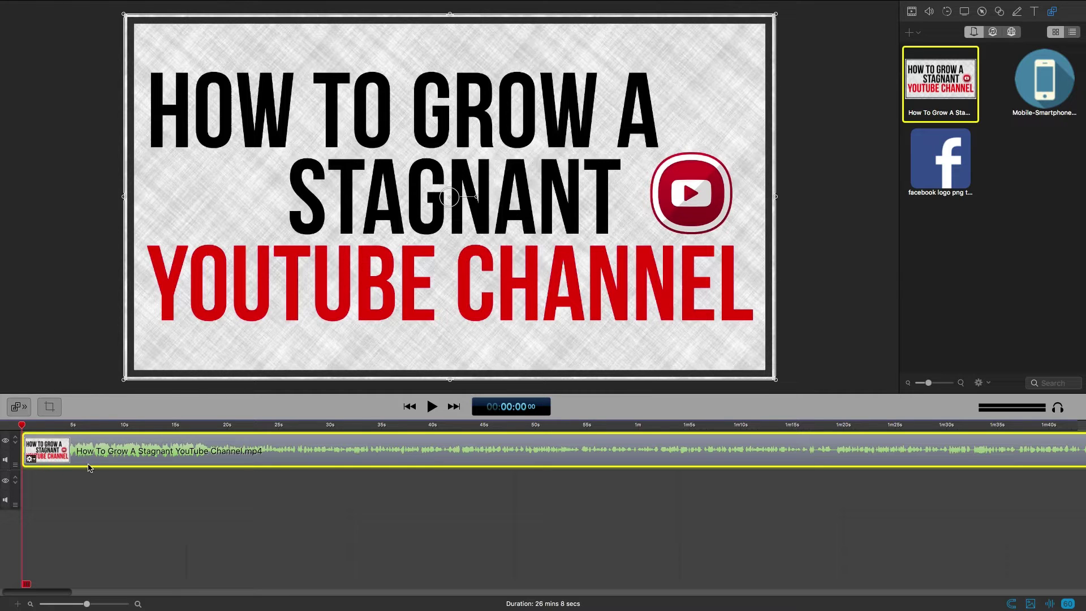
# - Move the clip to the second track, deselect it, and set the playhead to about 19 seconds
pyautogui.moveTo(16, 468)
pyautogui.mouseDown()
pyautogui.moveTo(9, 553)
pyautogui.moveTo(7, 484)
pyautogui.mouseUp()
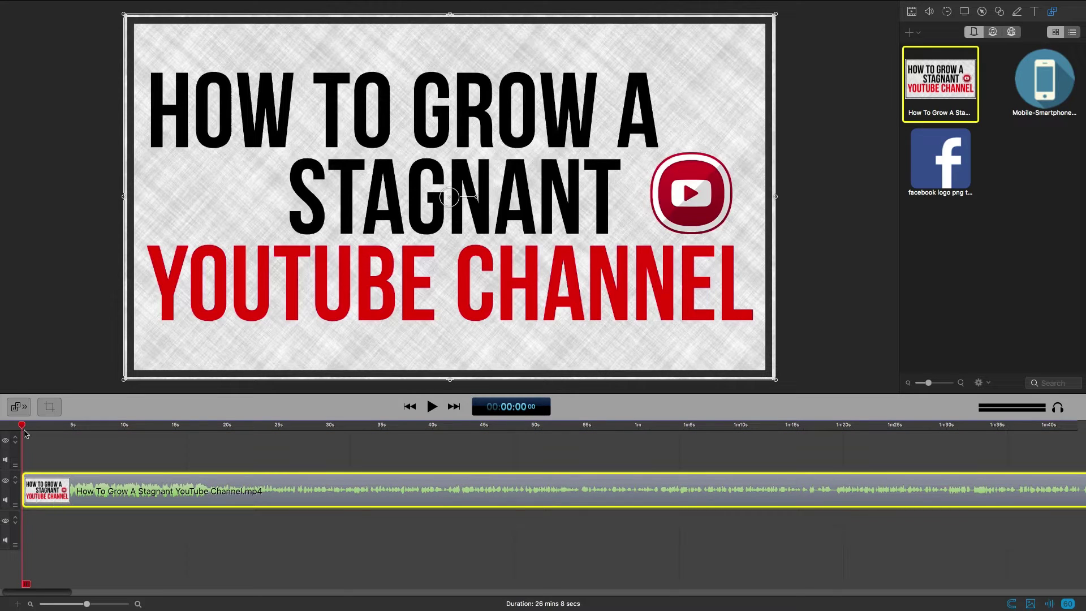
pyautogui.click(158, 439)
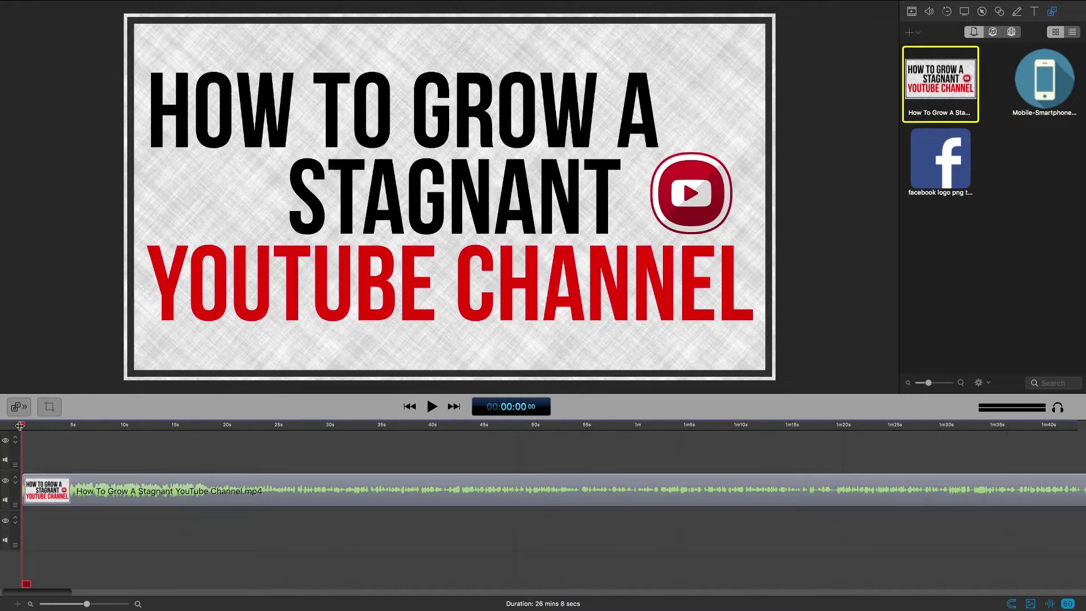
pyautogui.moveTo(22, 425); pyautogui.dragTo(222, 428)
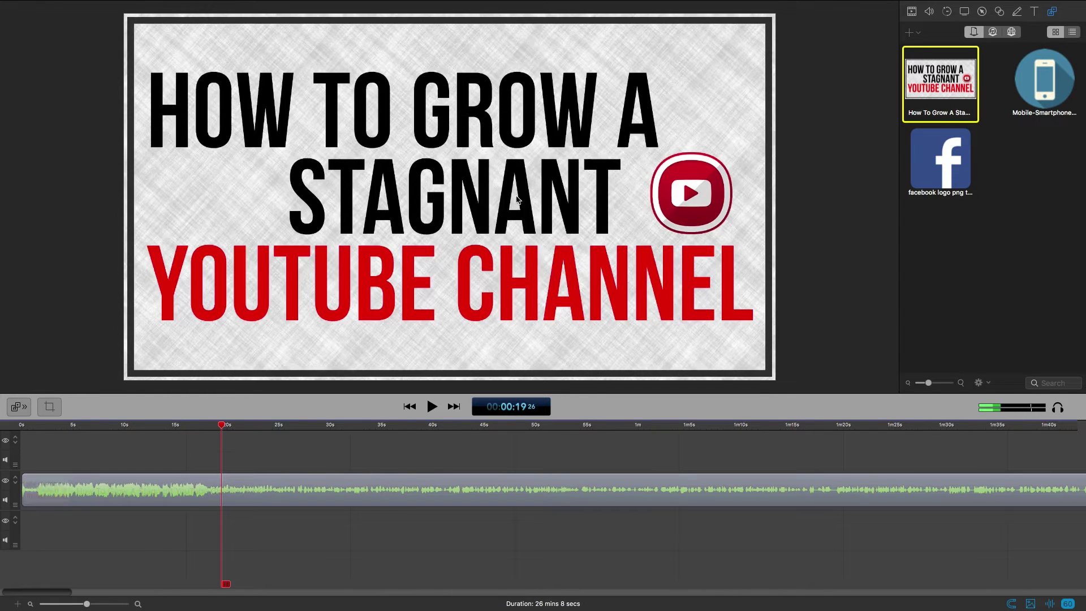